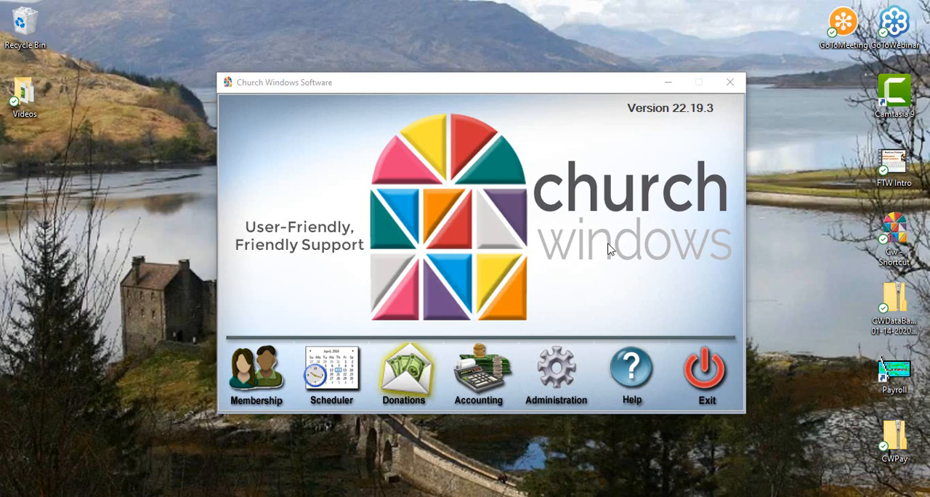
Open the List Giver #s report in Donations and set it to use assigned numbers current as of 01/01/2021.
left_click(407, 380)
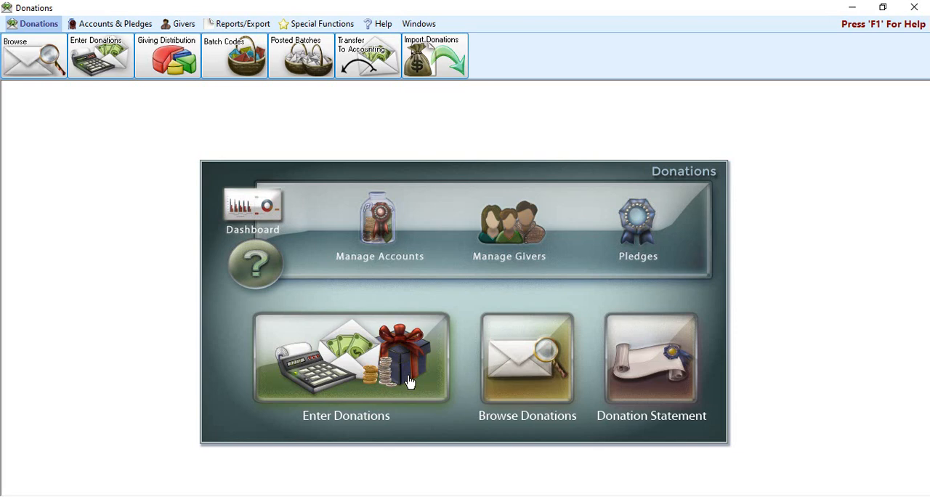
left_click(230, 26)
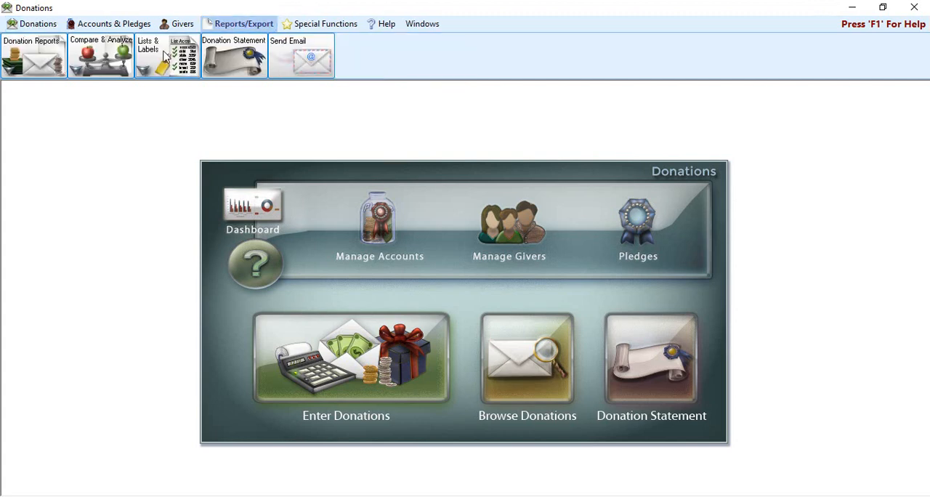
left_click(167, 58)
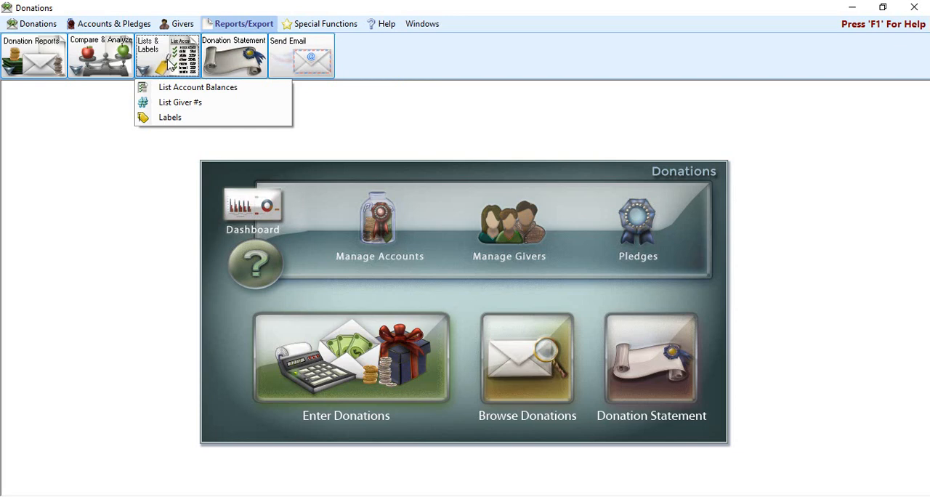
left_click(184, 106)
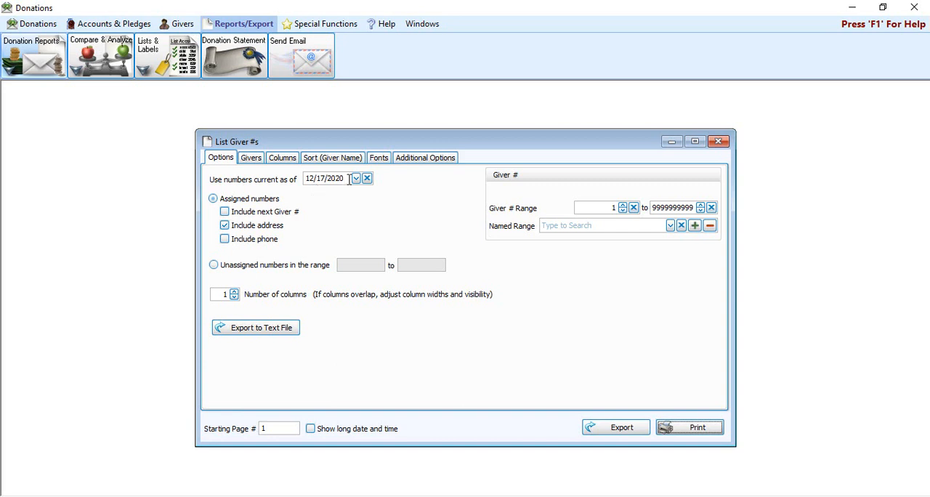
left_click(312, 178)
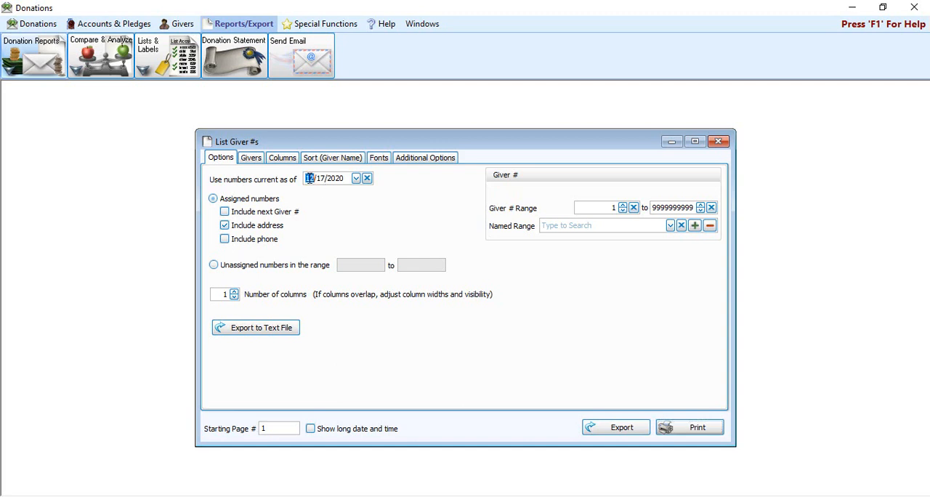
type("01012021")
left_click(237, 204)
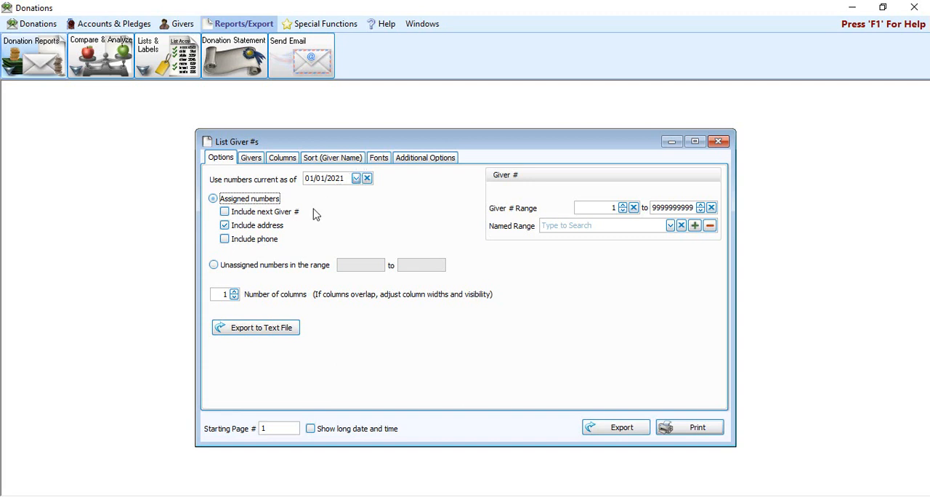
Export the giver number list to a comma-delimited text file named GiverNumberList on the Desktop.
left_click(286, 333)
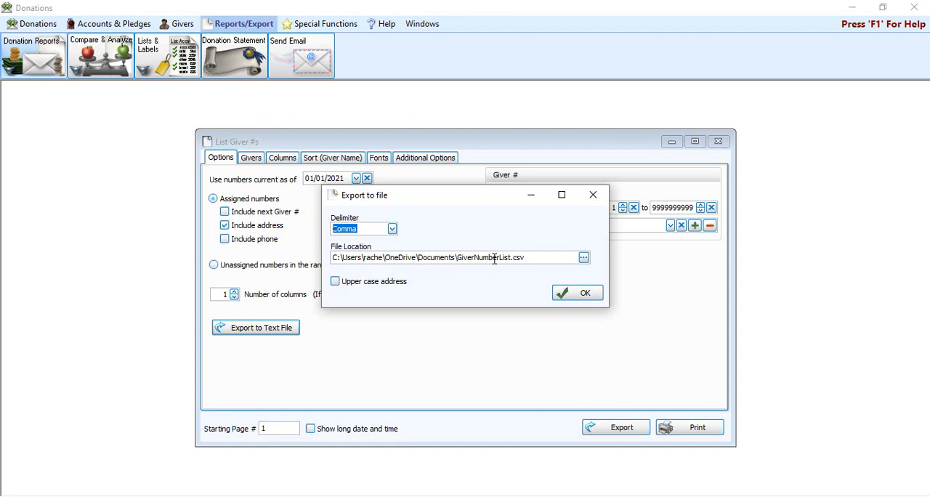
left_click(584, 260)
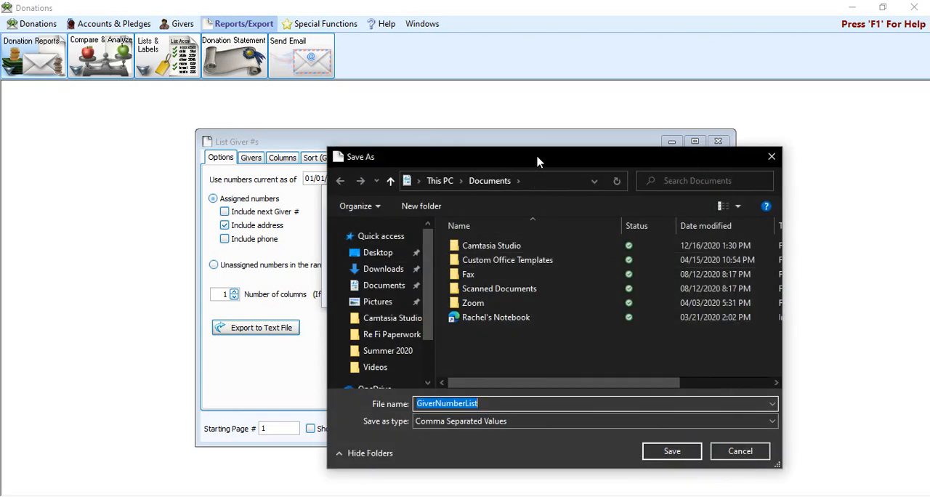
left_click_drag(539, 162, 491, 137)
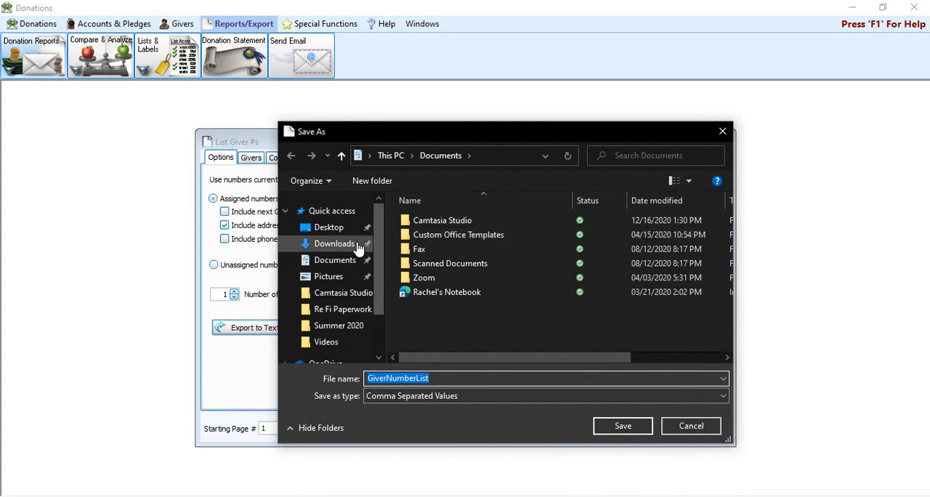
left_click(324, 231)
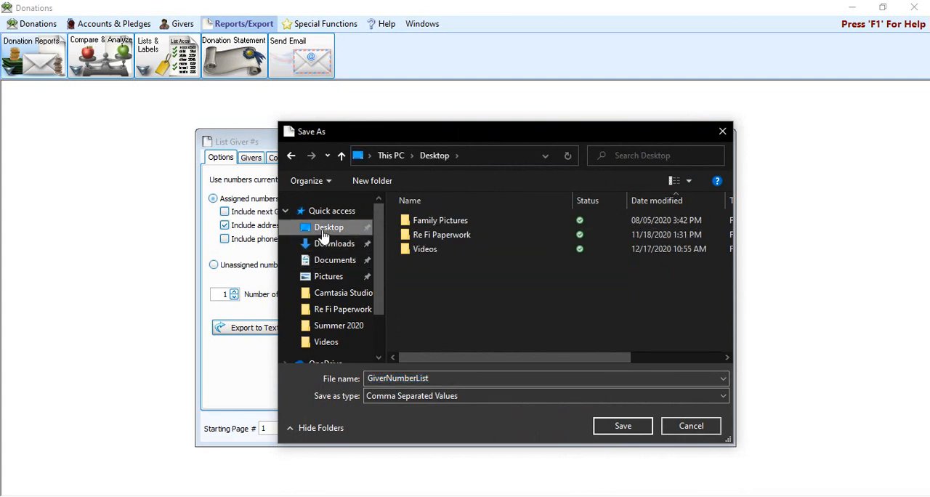
left_click(636, 429)
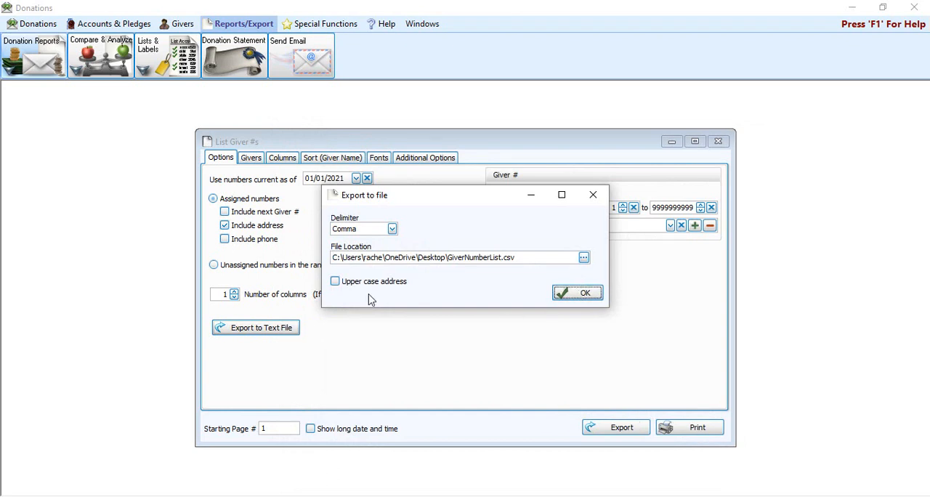
left_click(588, 295)
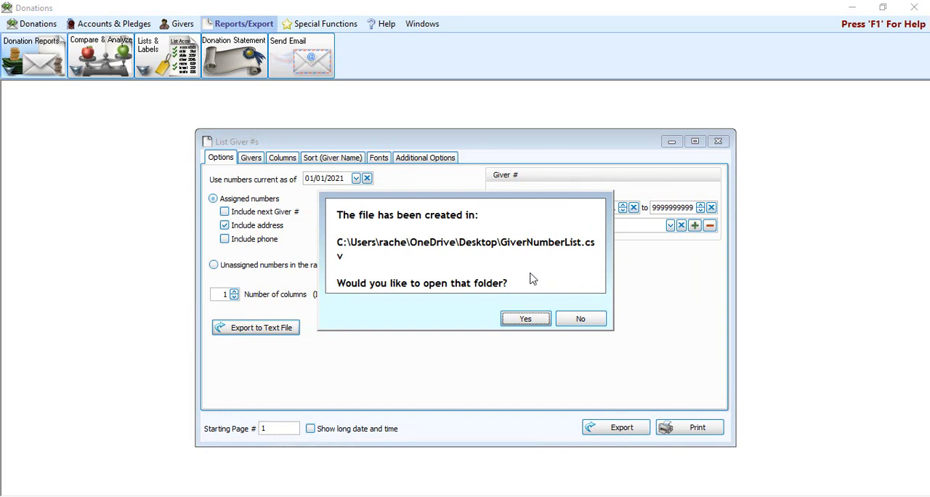
Open the exported GiverNumberList file from its folder, review the giver rows, and close the file and folder.
left_click(535, 324)
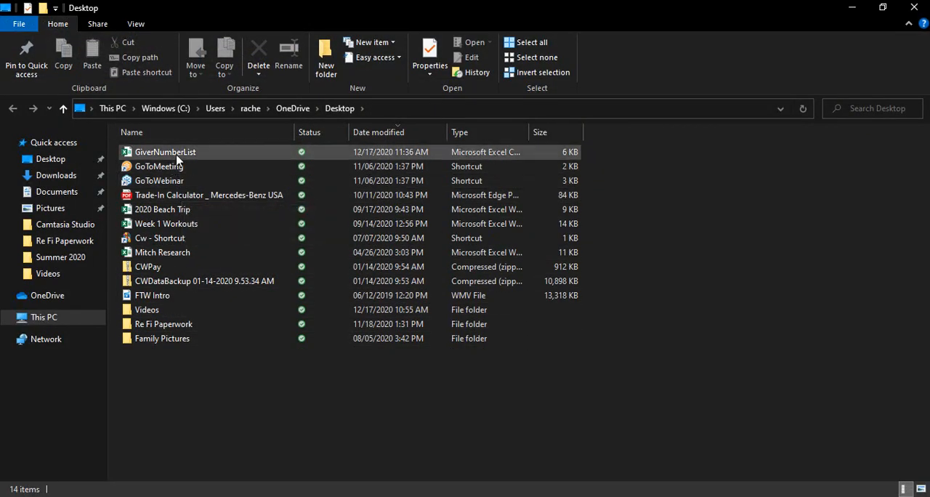
left_click(224, 160)
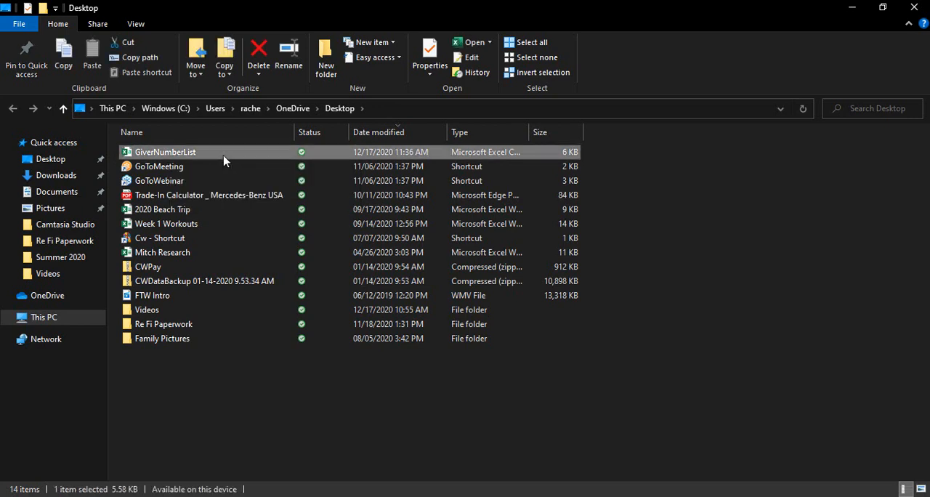
double_click(224, 160)
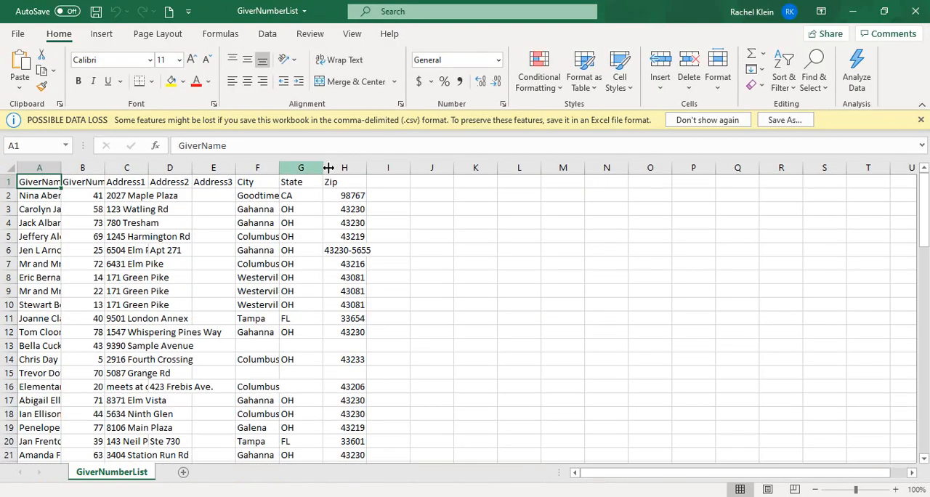
scroll(439, 290, "down", 1)
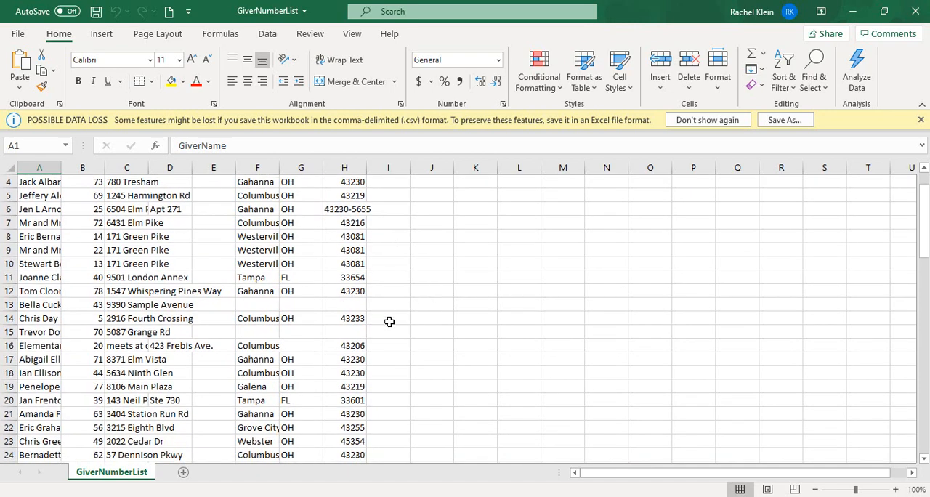
scroll(182, 344, "down", 1)
scroll(363, 307, "up", 2)
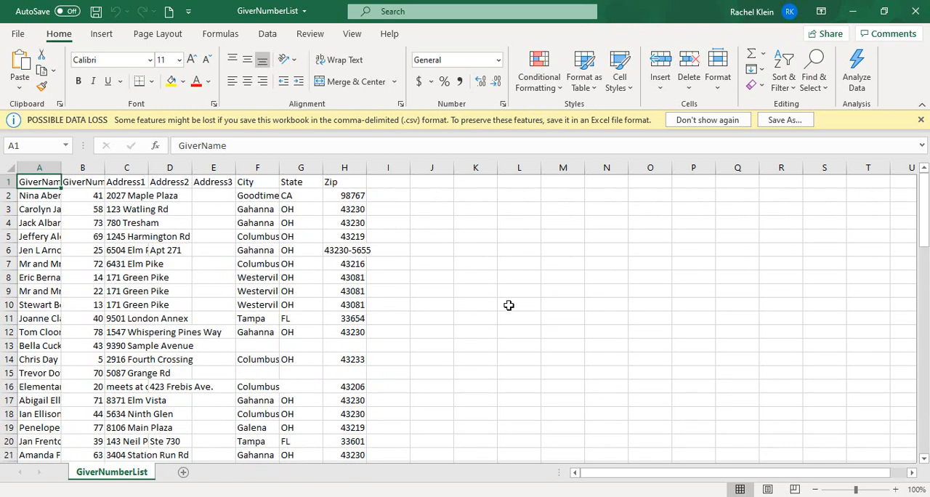
left_click(915, 11)
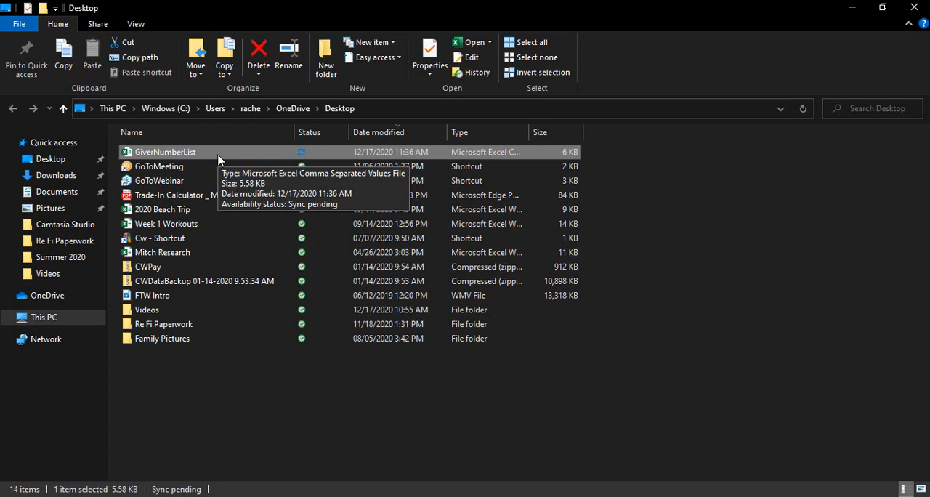
left_click(915, 8)
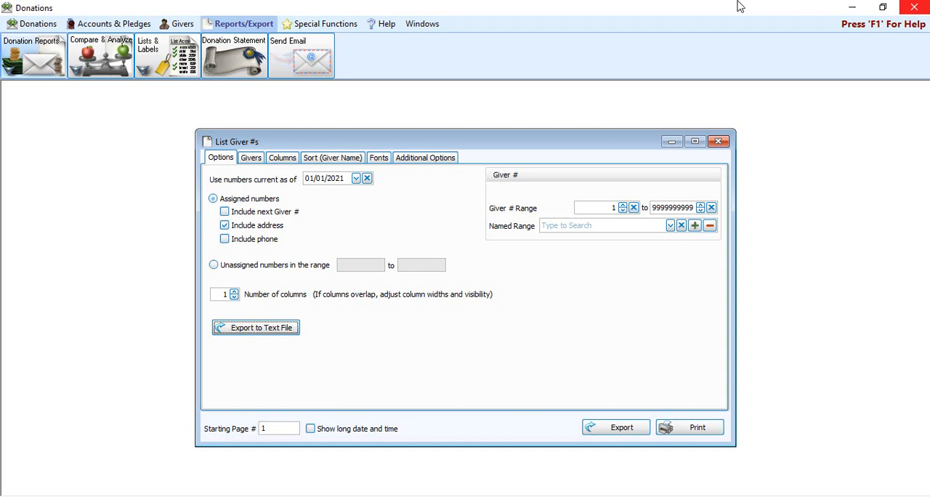
Search the giver selection's membership fields for "statu" and close the List Giver #s report.
left_click(251, 159)
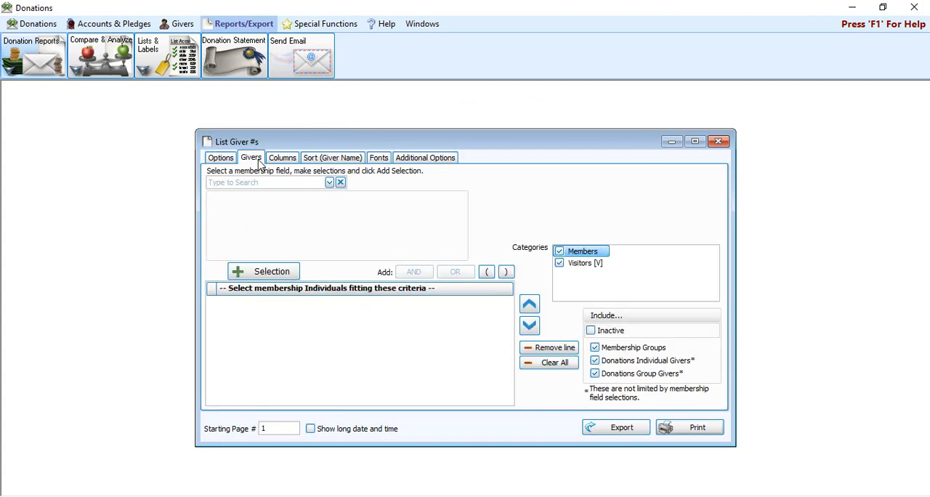
left_click(323, 183)
type("st")
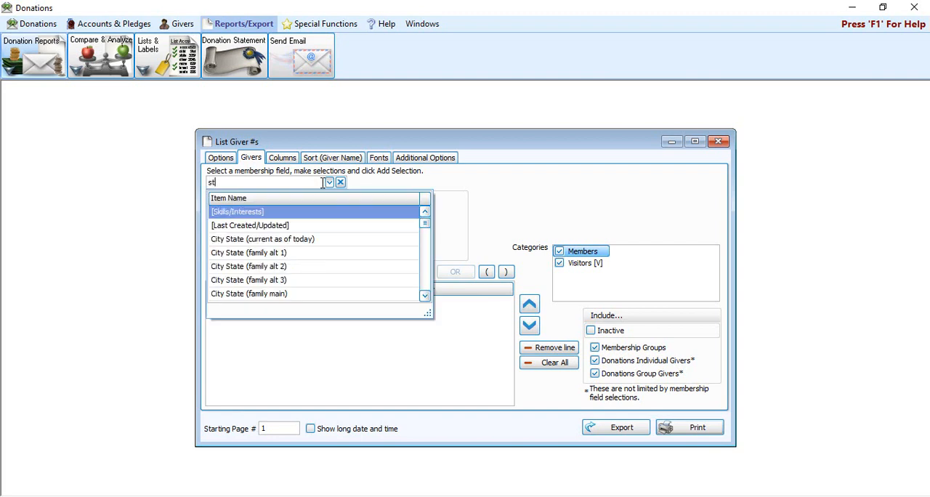
type("at")
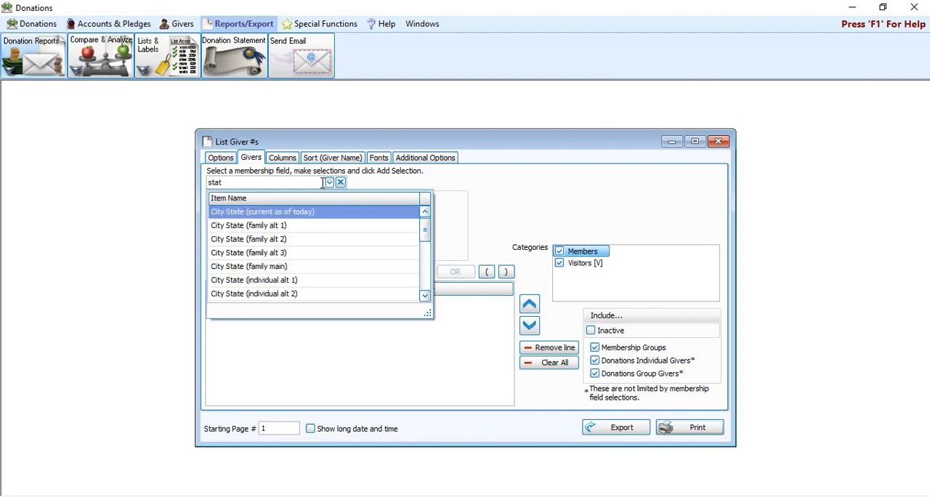
type("u")
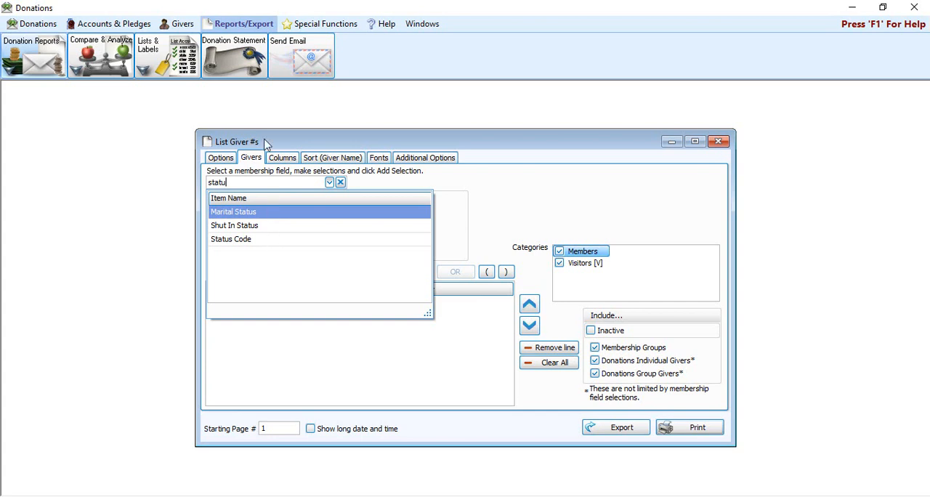
left_click(720, 142)
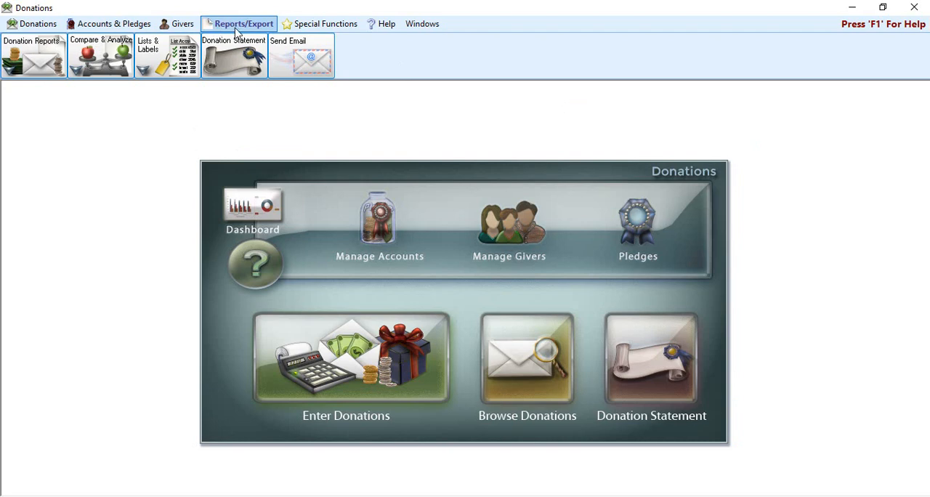
Open a Pledge/Giving Analysis that includes all giving and covers 01/01/2021 to 12/31/2021.
left_click(107, 60)
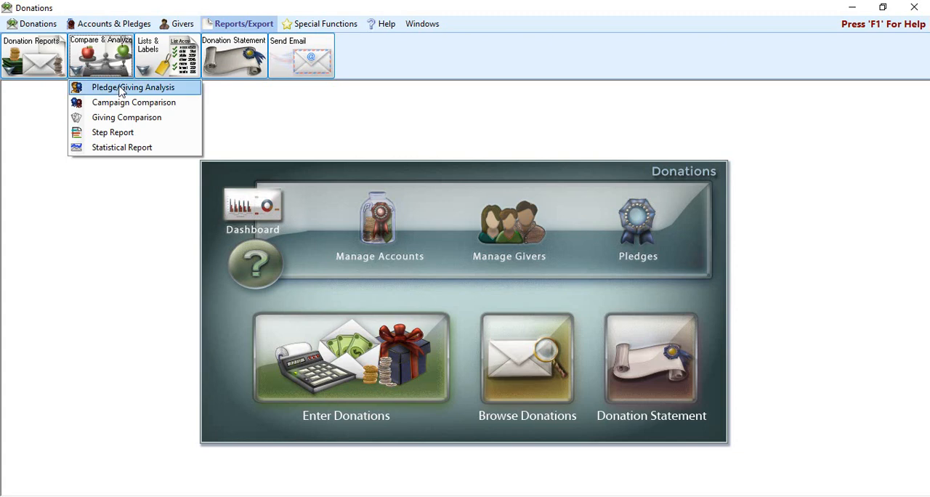
left_click(120, 88)
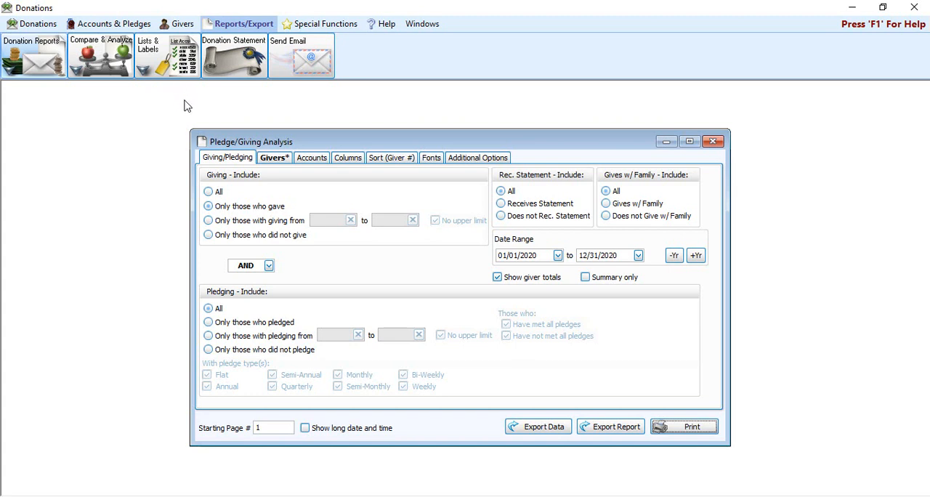
left_click(221, 192)
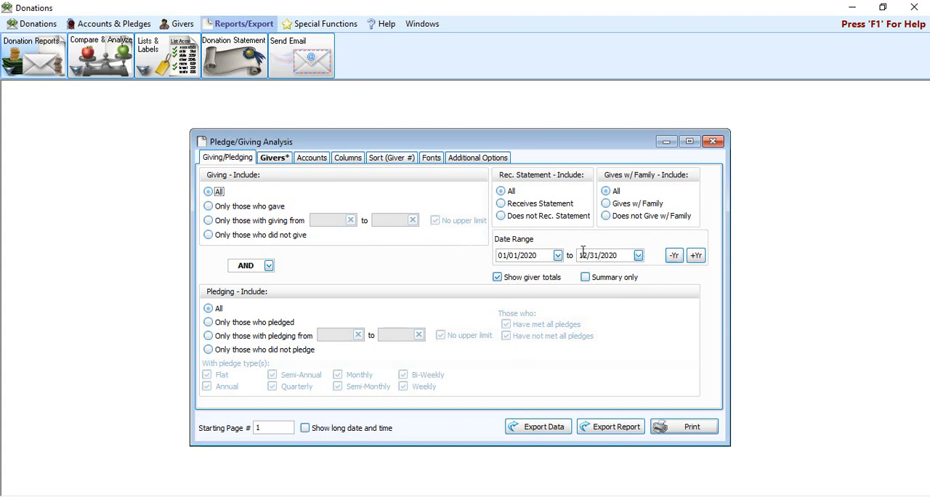
left_click(696, 256)
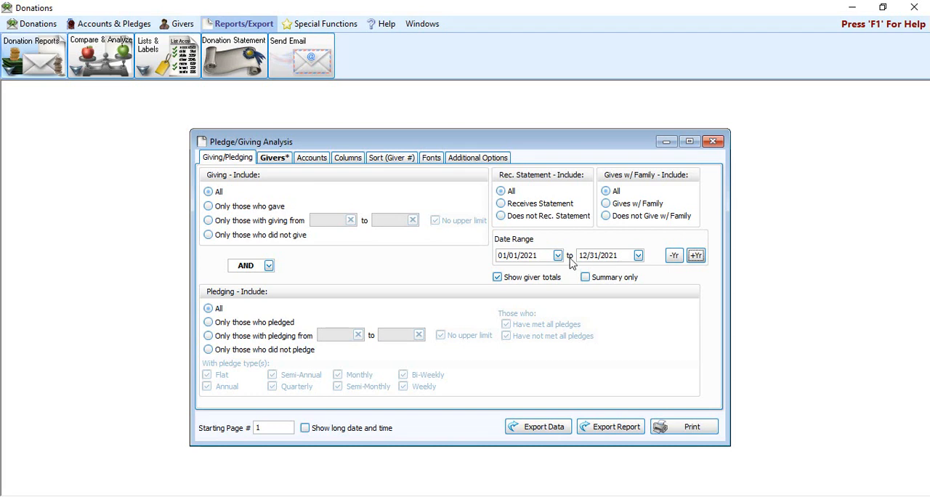
Add a giver selection criterion limiting the analysis to individuals with Status Code 1 - Active Member.
left_click(280, 160)
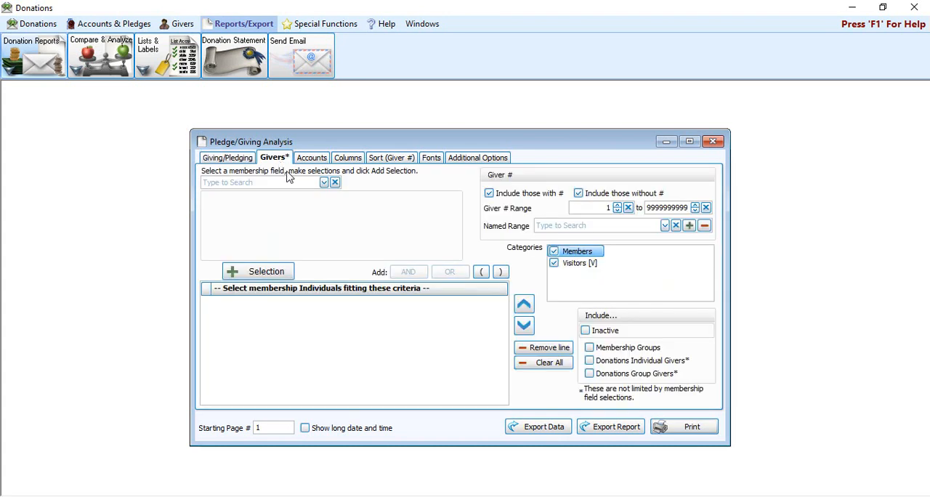
left_click(275, 182)
type("stat")
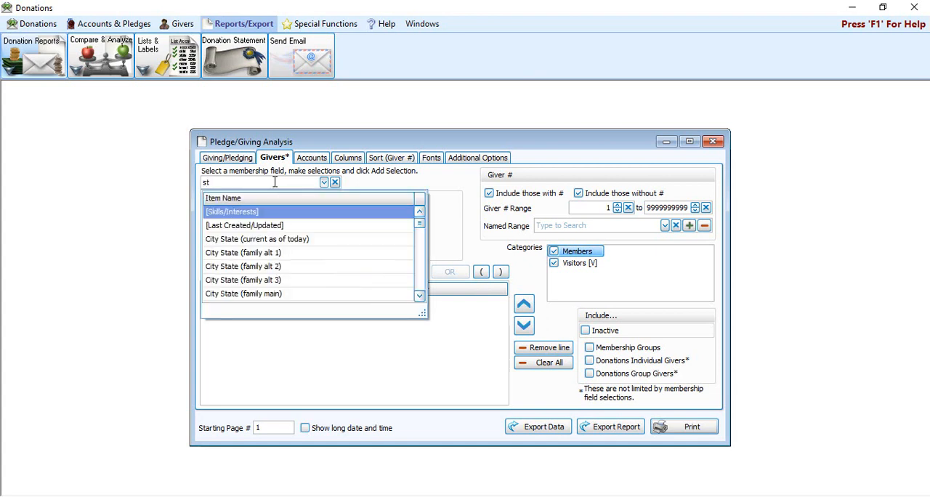
type("us")
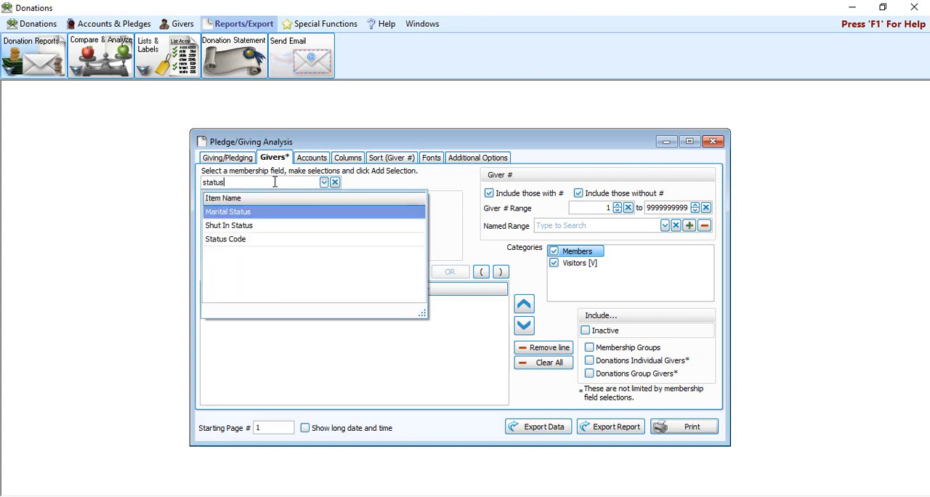
left_click(262, 244)
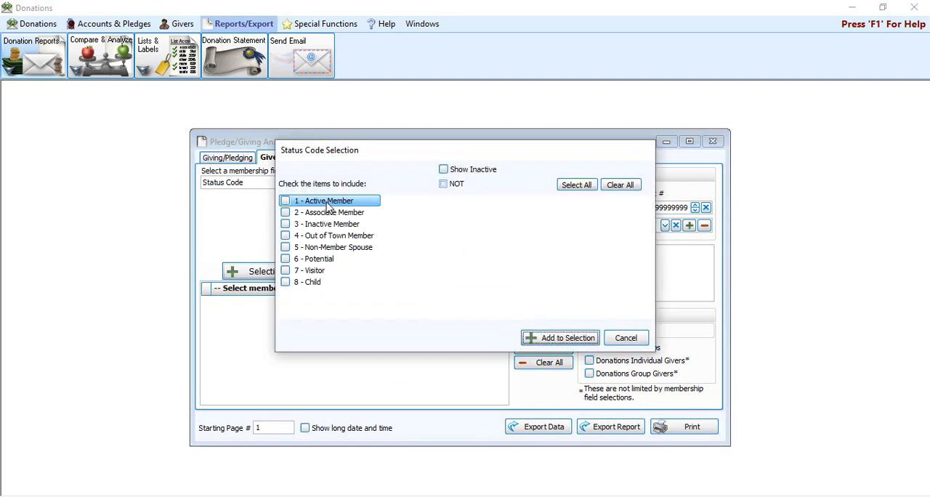
left_click(327, 203)
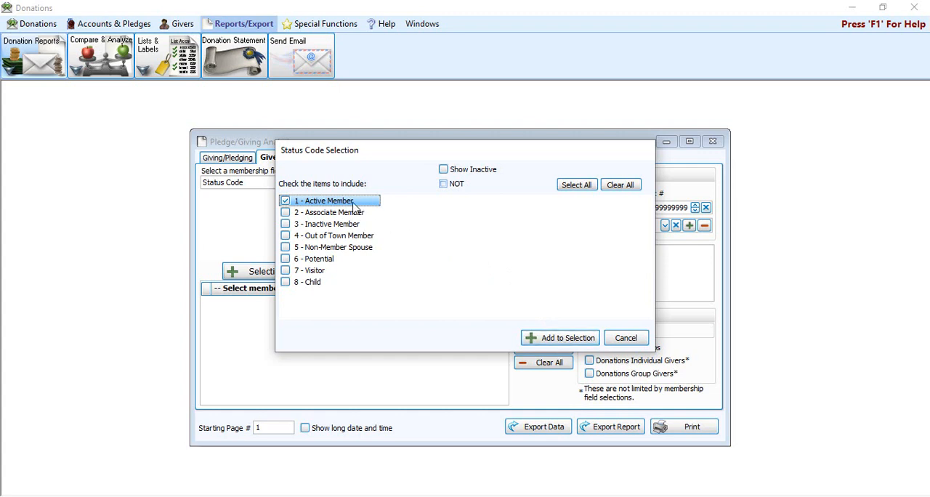
left_click(564, 338)
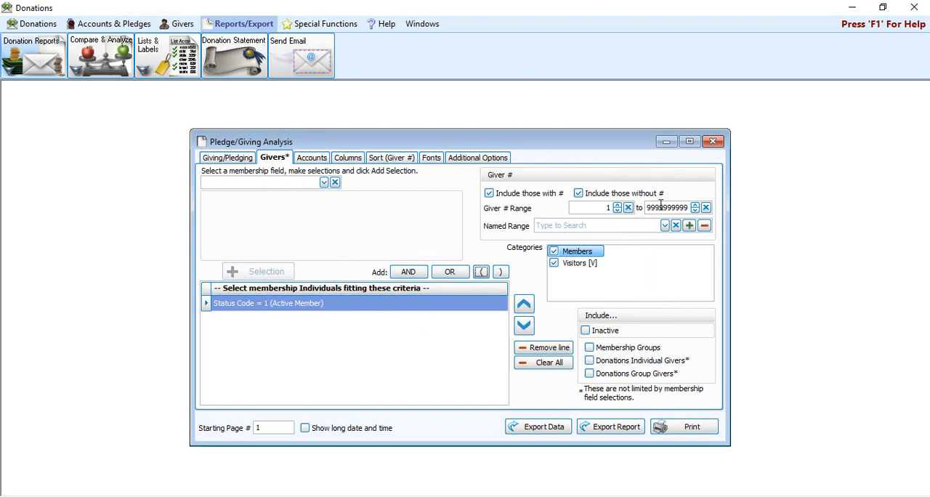
left_click(582, 201)
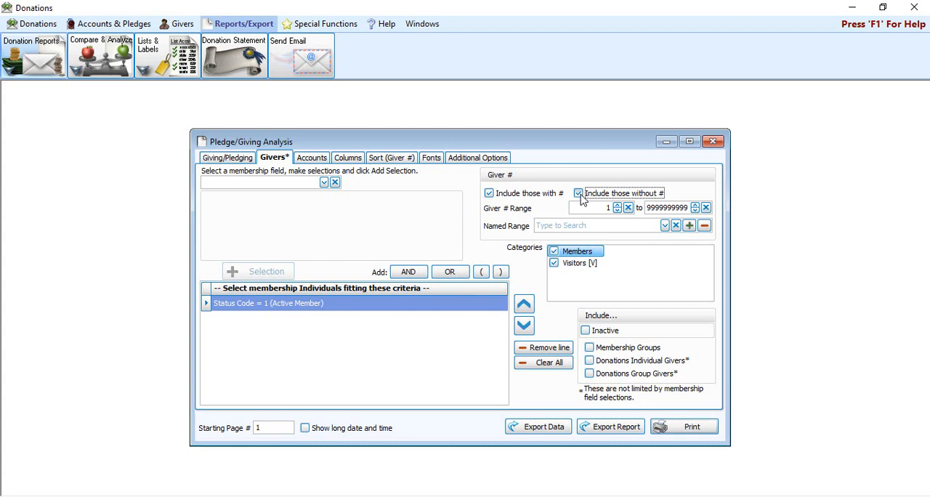
Exclude givers without a giver number from the analysis, and check its visible columns and sort fields.
left_click(581, 196)
left_click(509, 193)
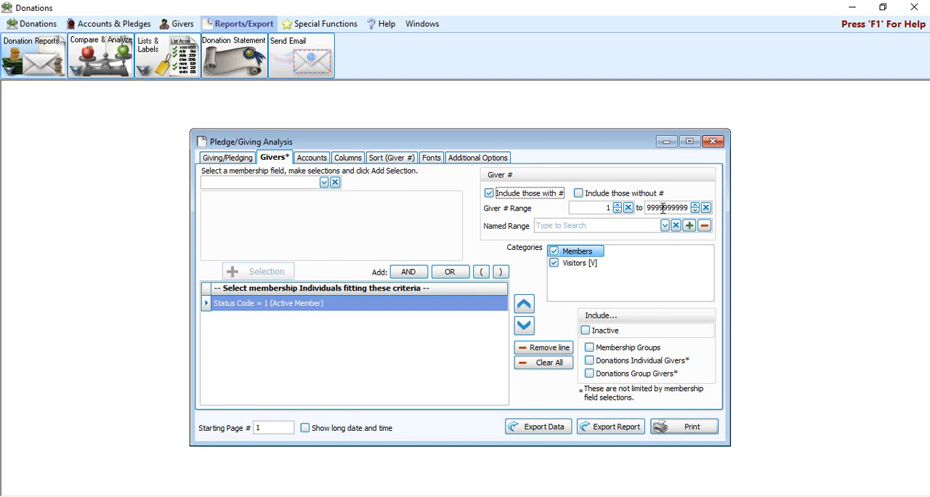
left_click(358, 161)
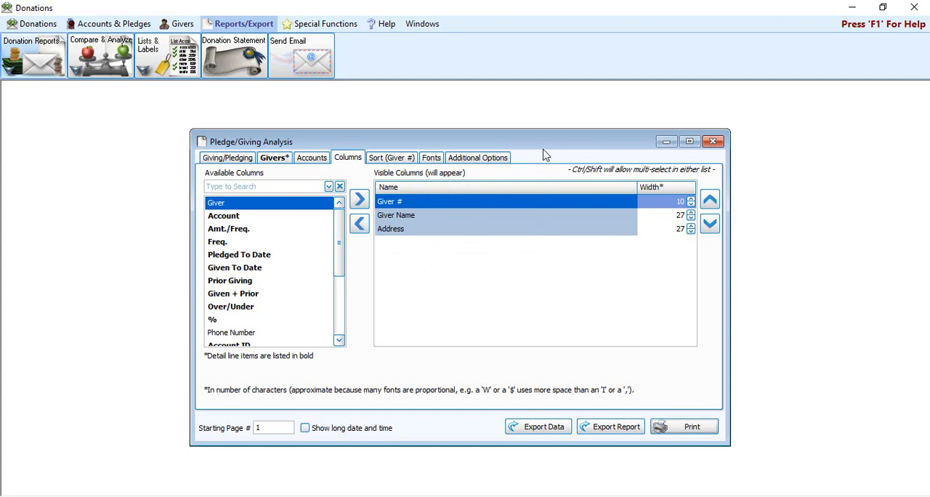
left_click(436, 221)
left_click(437, 203)
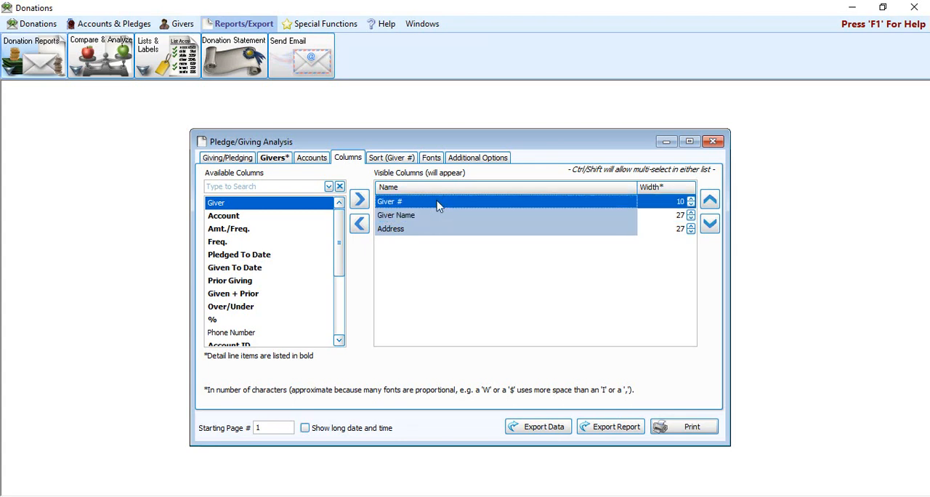
left_click(439, 233)
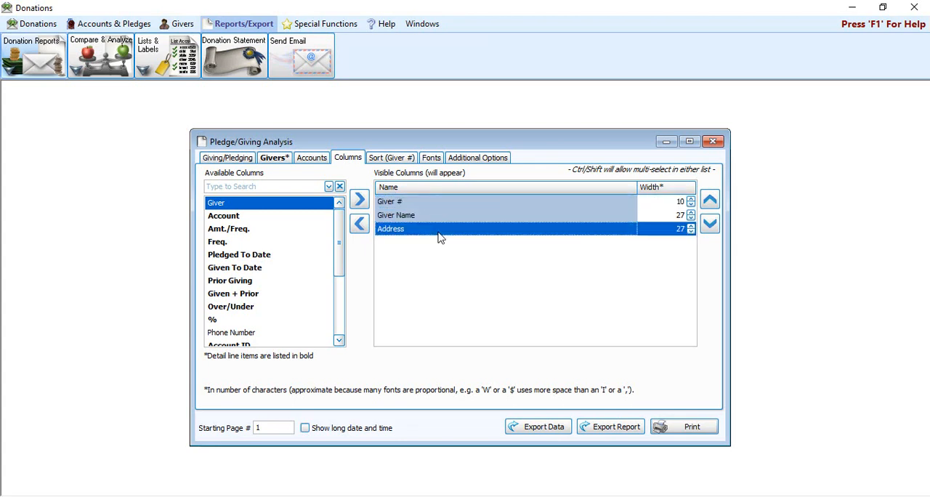
left_click(397, 161)
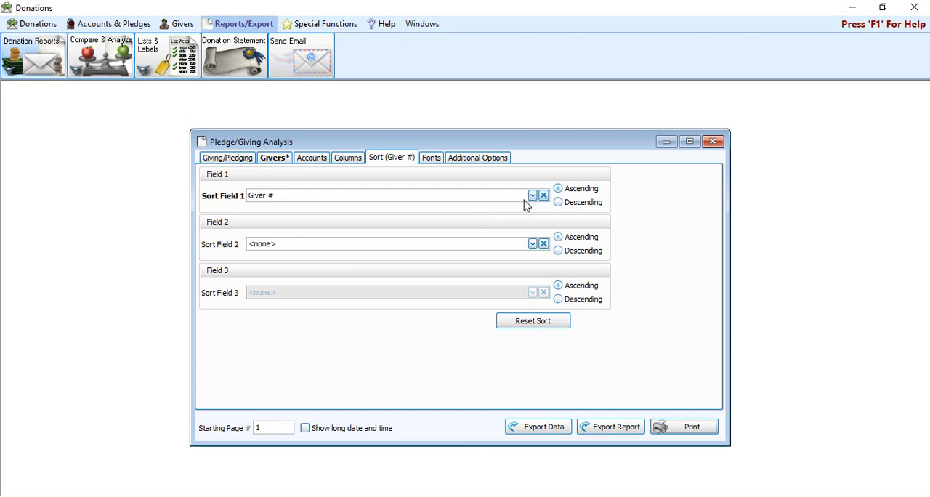
Export the analysis data as a comma-delimited file named PledgeGiving to the Desktop.
left_click(540, 433)
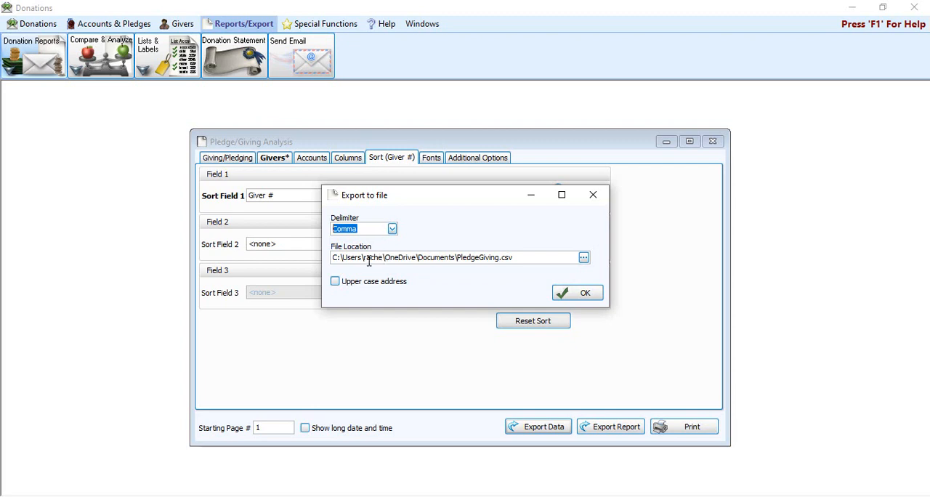
left_click(586, 263)
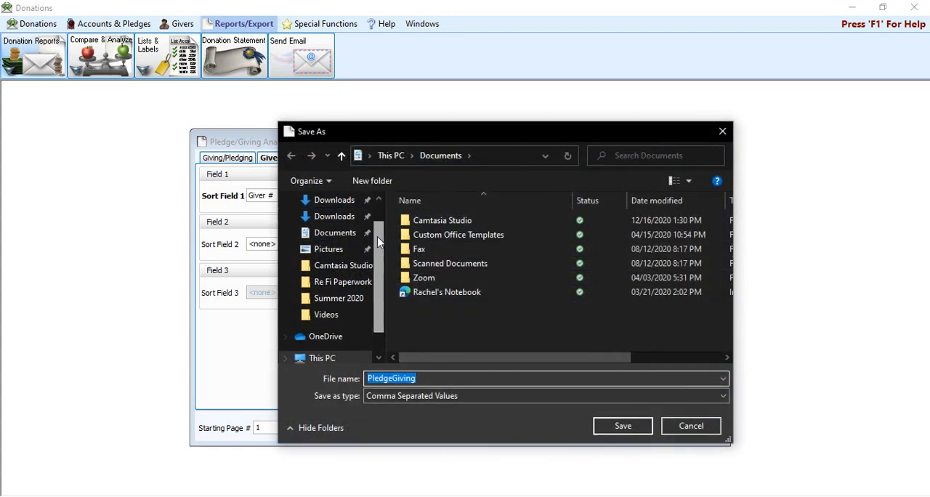
scroll(376, 254, "up", 1)
left_click(342, 228)
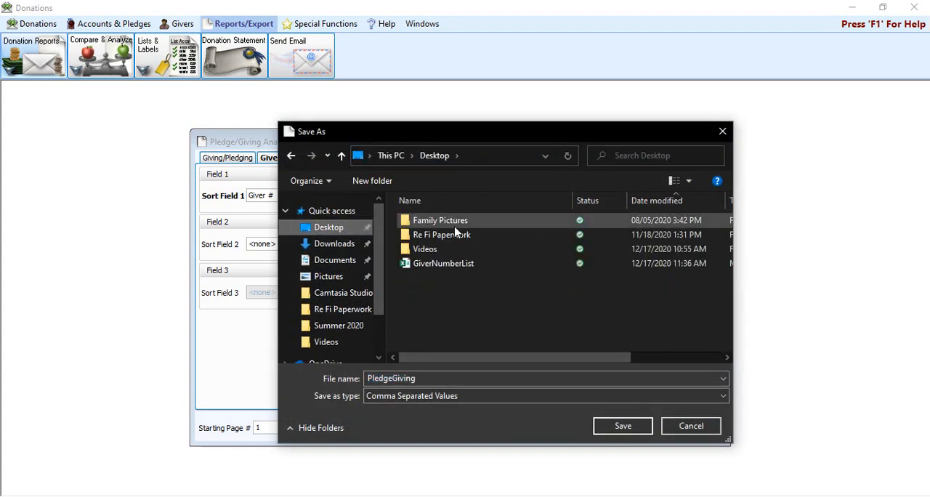
left_click(622, 426)
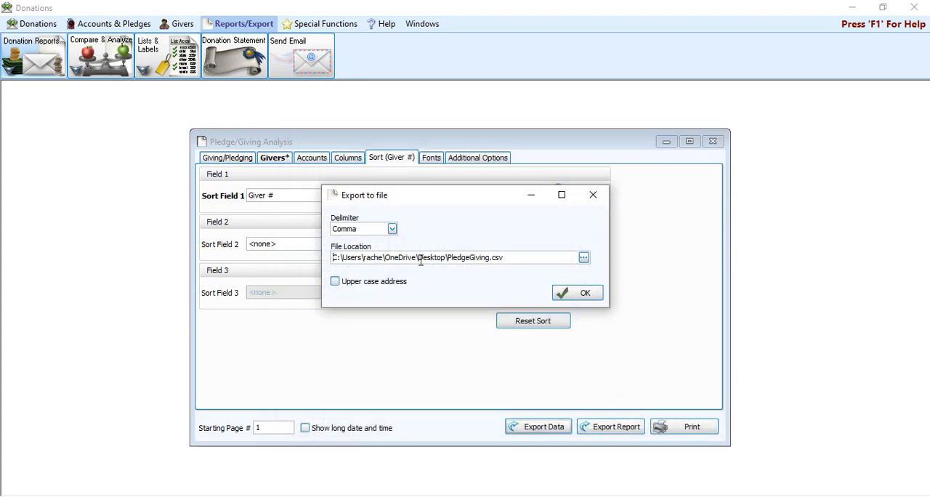
left_click(594, 297)
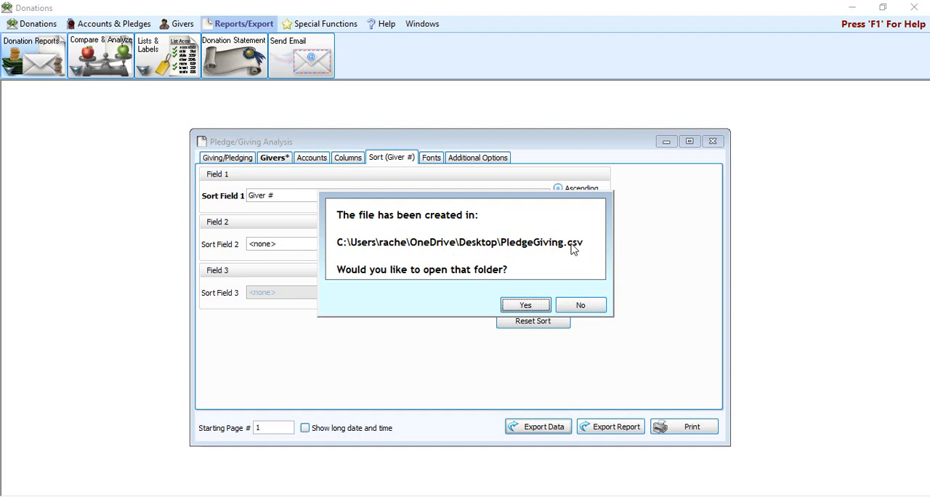
Open the exported PledgeGiving file from its folder, review the giver numbers, names and addresses, and close the file and folder.
left_click(517, 308)
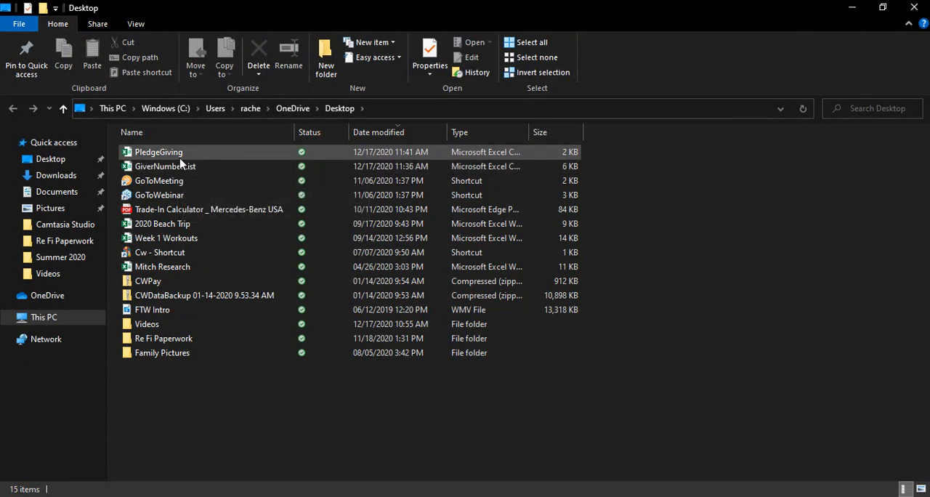
double_click(178, 152)
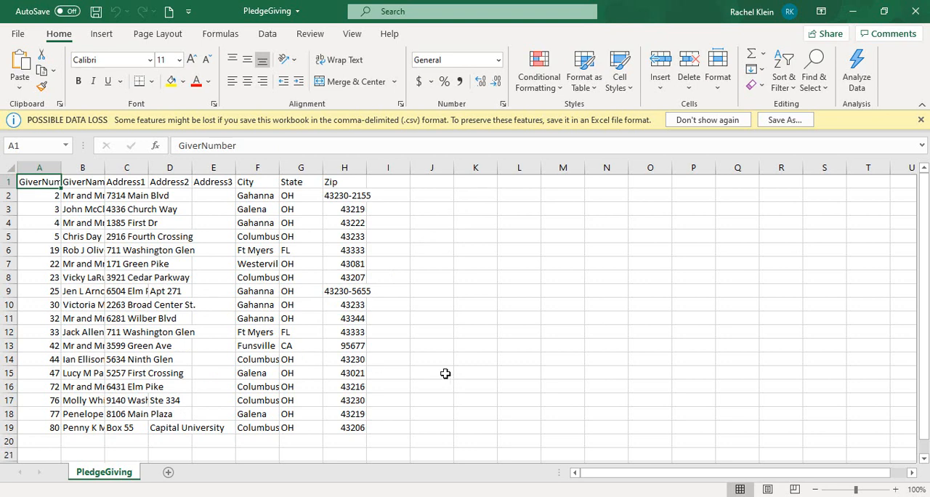
left_click(917, 13)
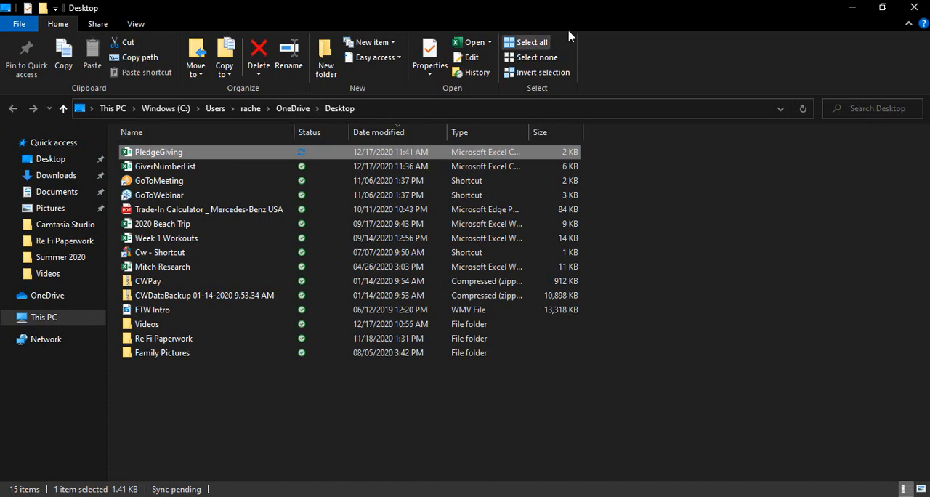
left_click(917, 8)
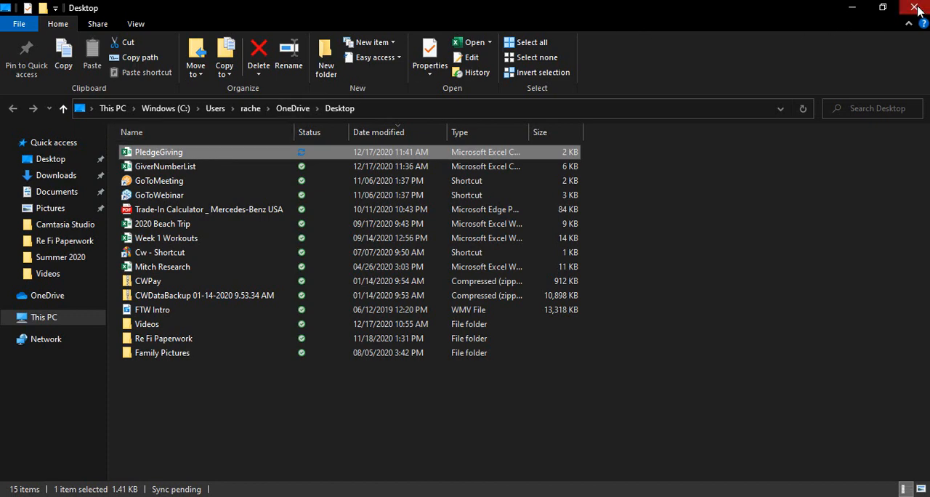